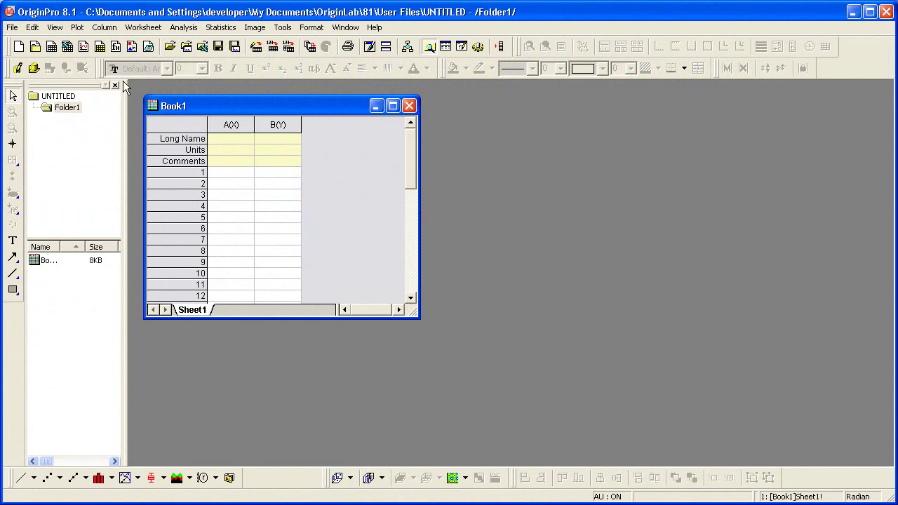
Import S15-125-03.dat, S21-235-07.dat and S32-014-04.dat into Book1 via impASC multi-file import.
left_click(9, 28)
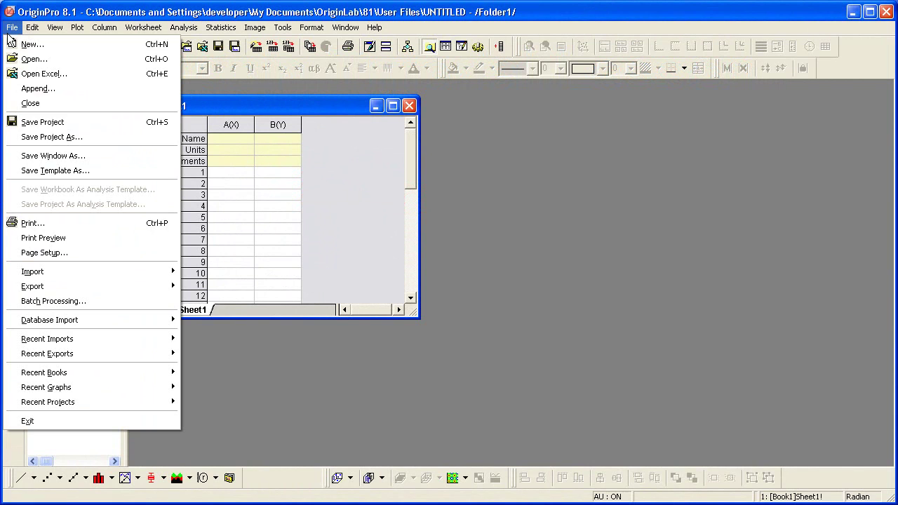
mouse_move(127, 335)
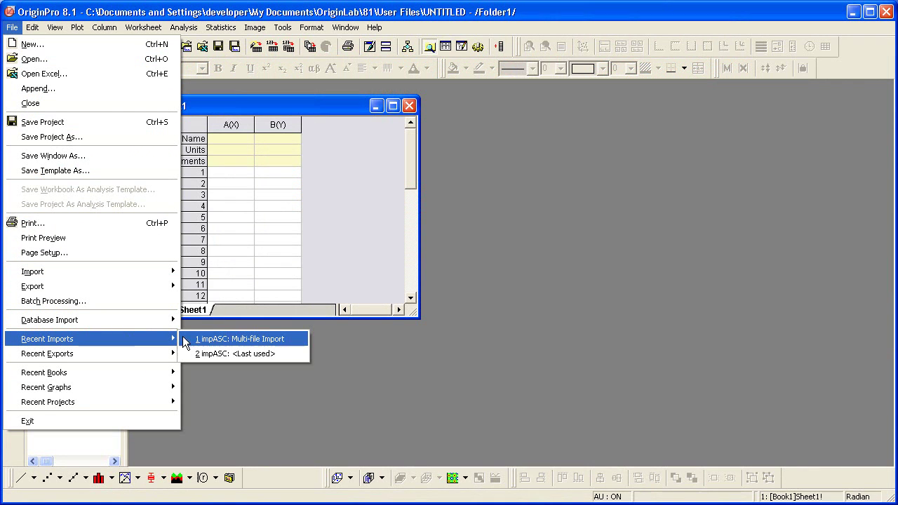
left_click(292, 338)
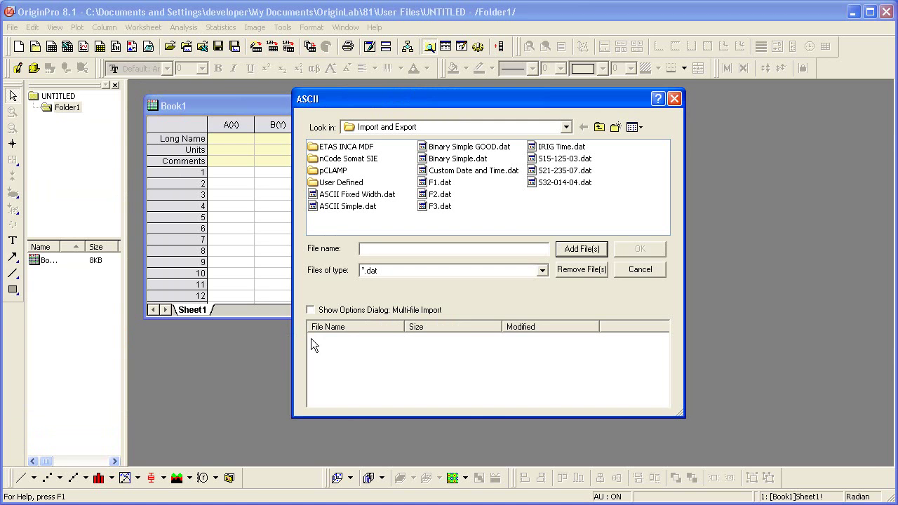
double_click(565, 160)
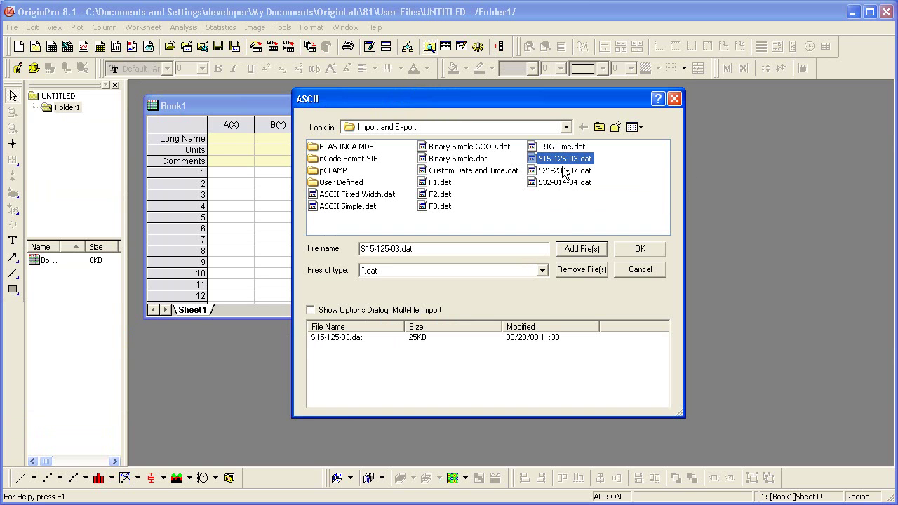
double_click(565, 171)
double_click(565, 183)
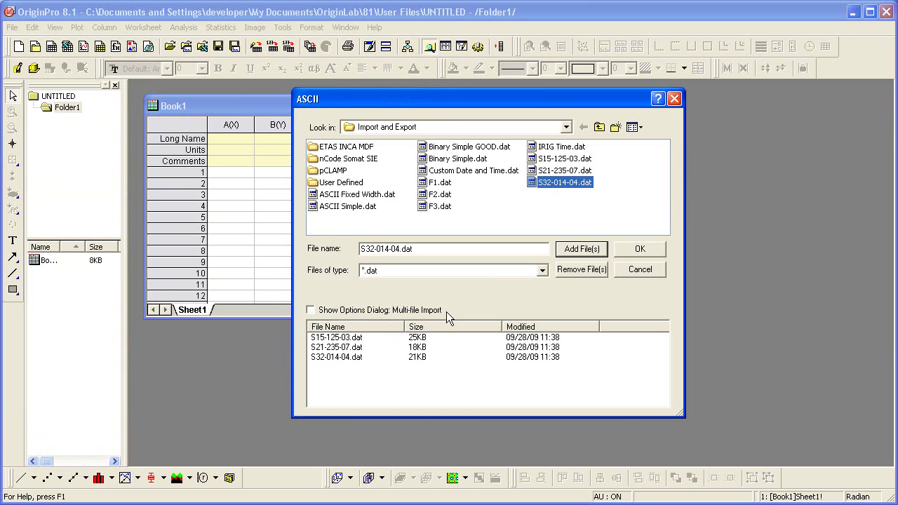
left_click(638, 251)
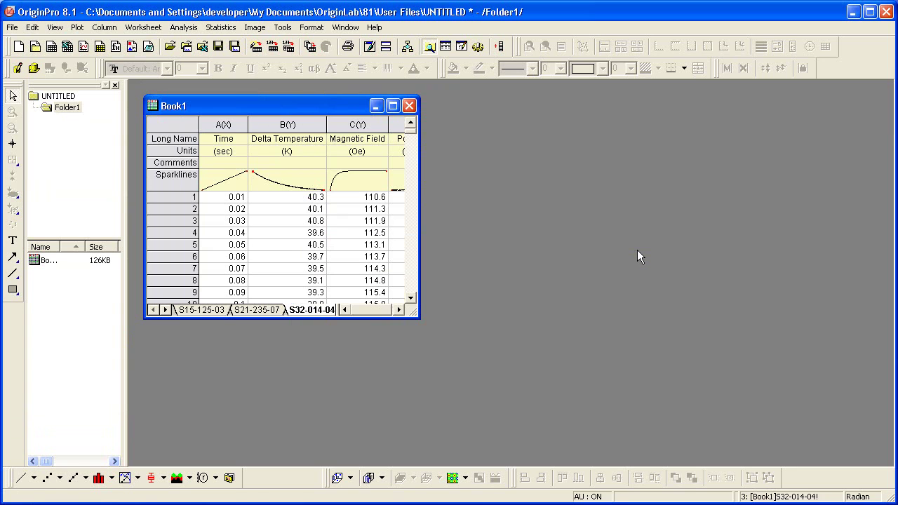
Maximize Book1 and select the B, C and D columns (Delta Temperature to Position).
left_click(393, 105)
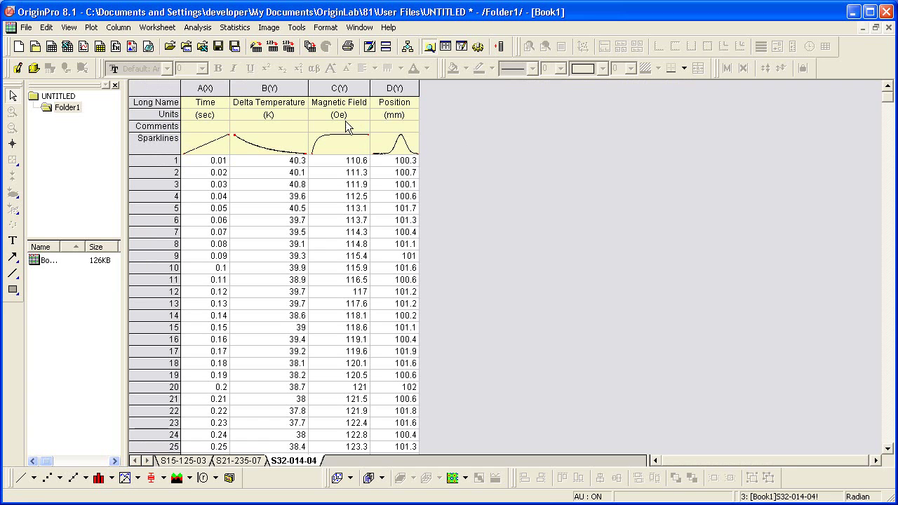
left_click_drag(287, 87, 383, 91)
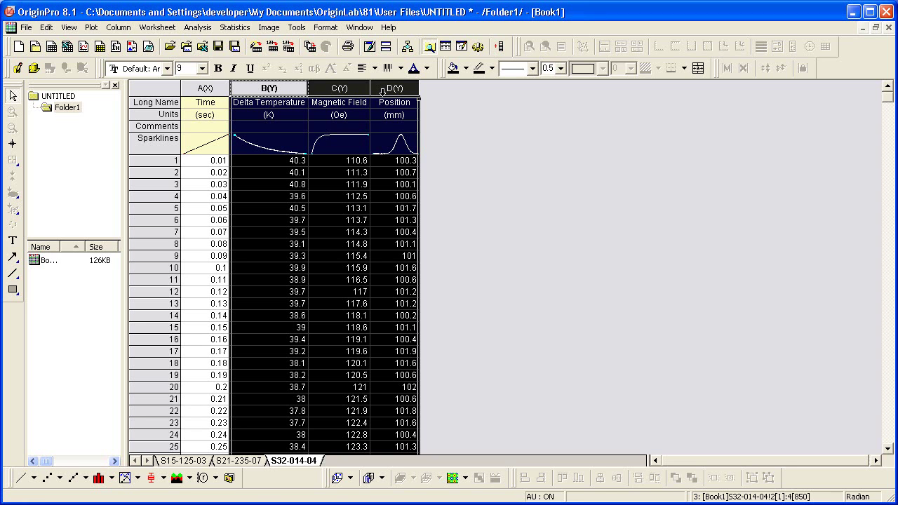
Plot the selected columns as a Multi-Curve 3Ys Y-YY graph.
left_click(91, 29)
mouse_move(158, 101)
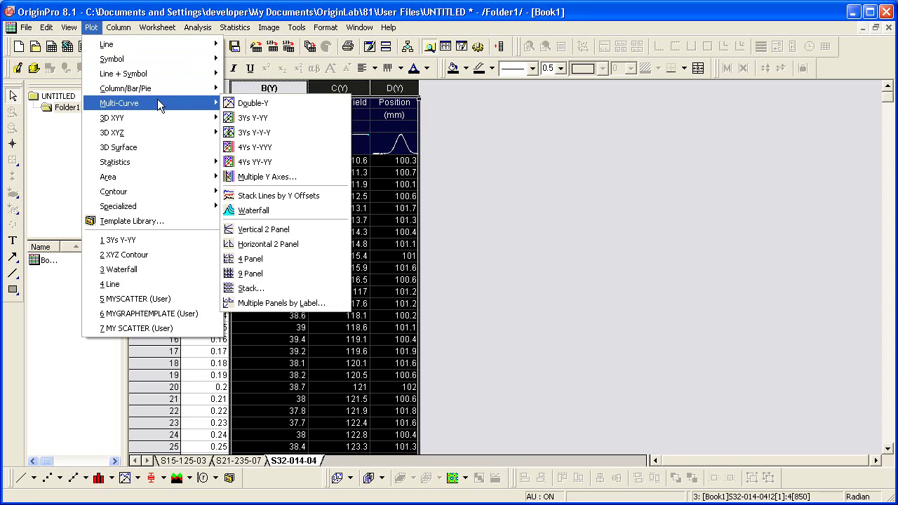
left_click(270, 117)
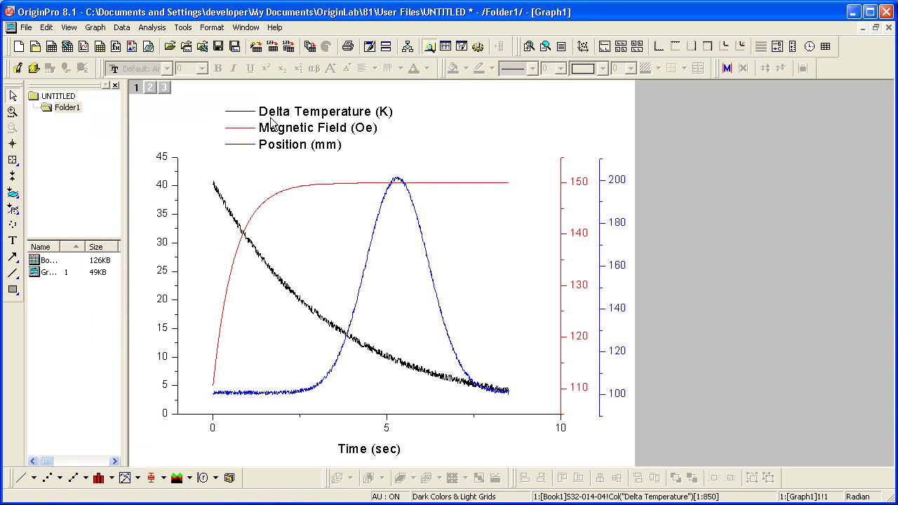
In Book1, select only the Delta Temperature column and plot it as a line graph.
double_click(45, 262)
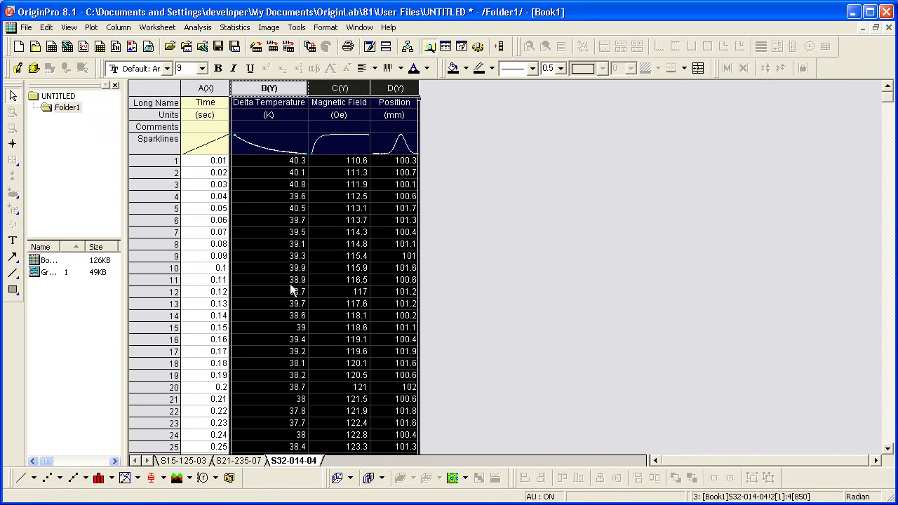
left_click(464, 305)
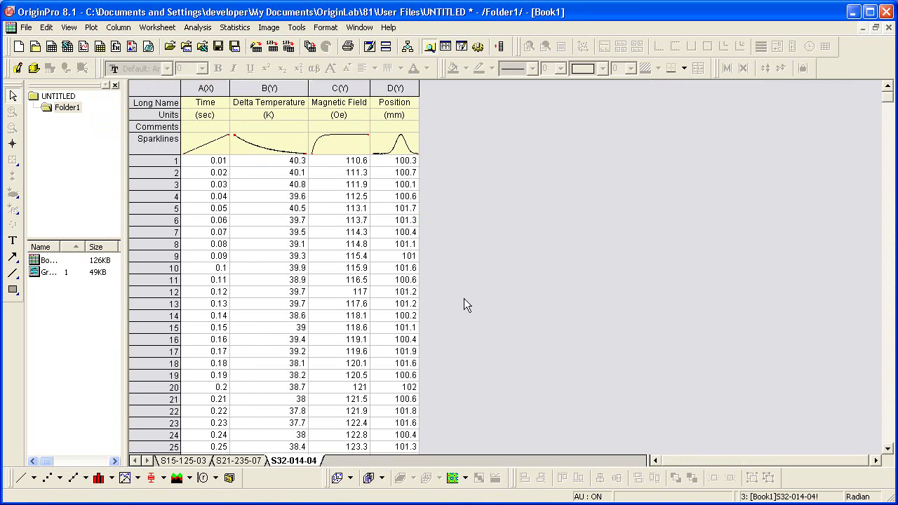
left_click(287, 88)
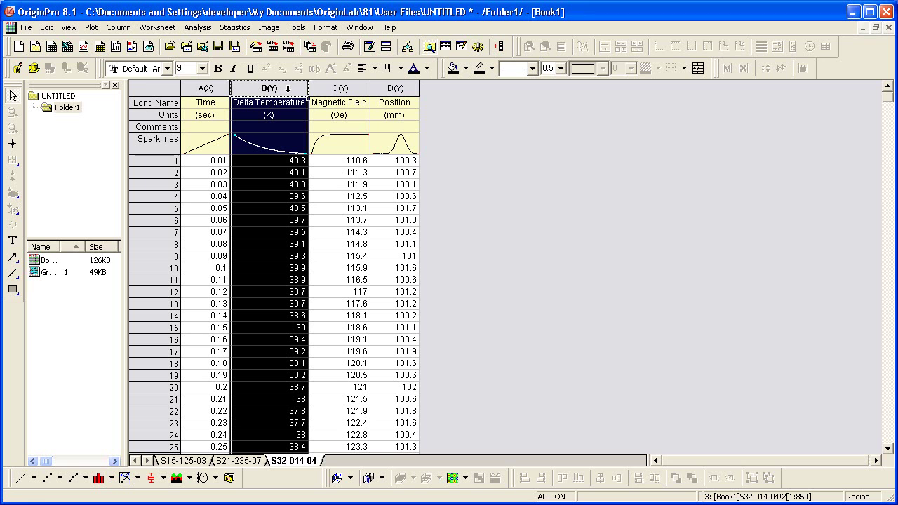
left_click(91, 27)
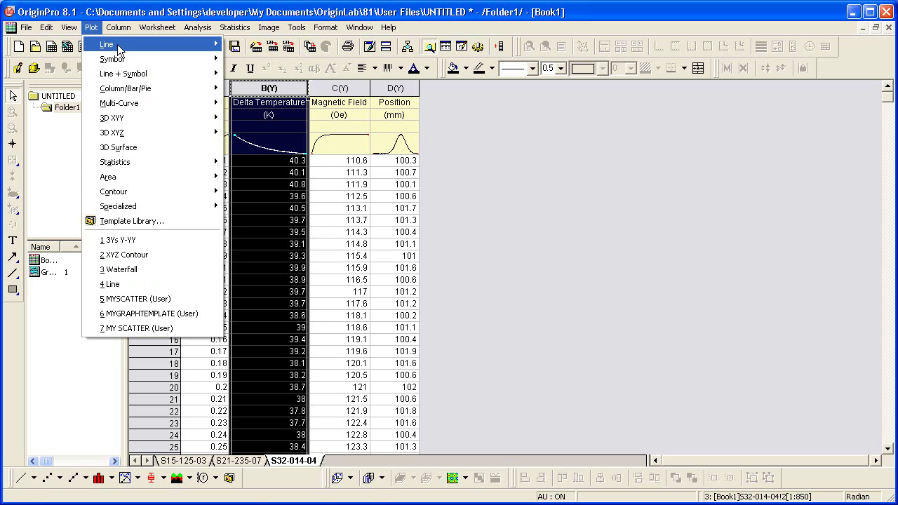
mouse_move(131, 48)
left_click(245, 45)
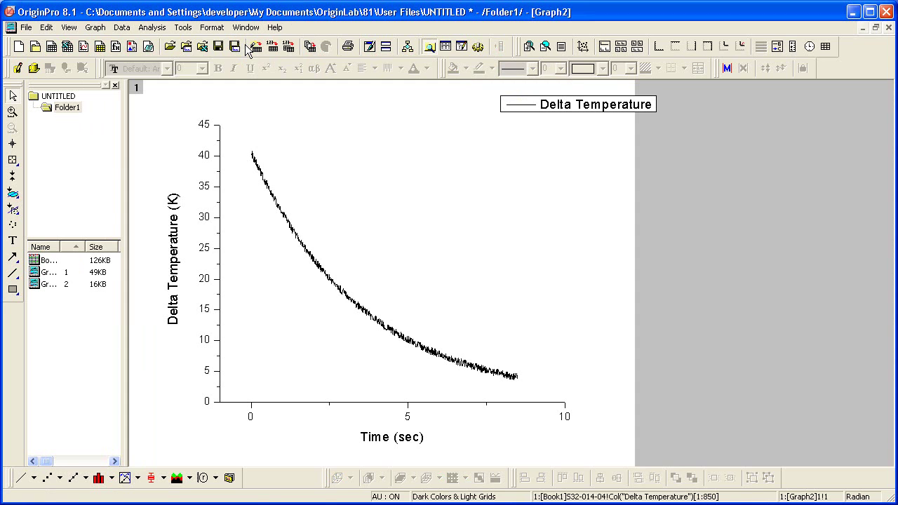
Restore Graph2 to a normal window and place it beside the Book1 worksheet.
left_click(876, 28)
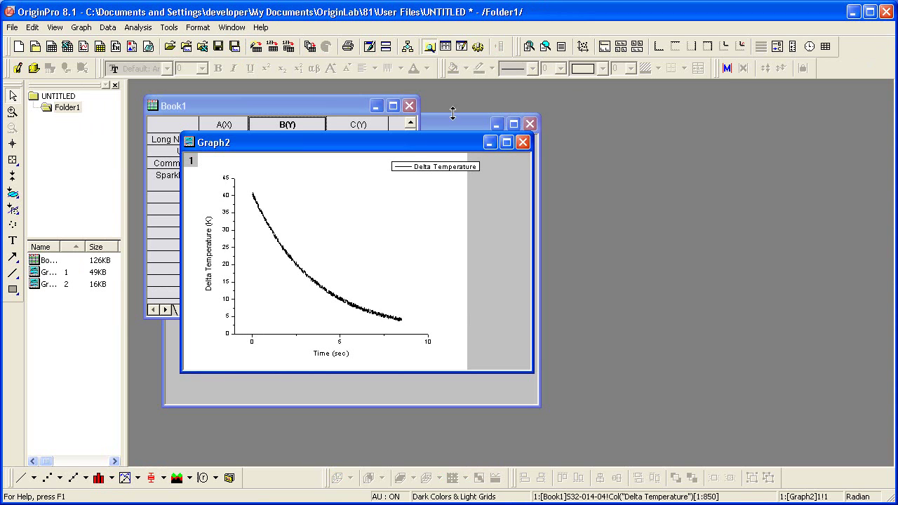
left_click_drag(395, 145, 655, 104)
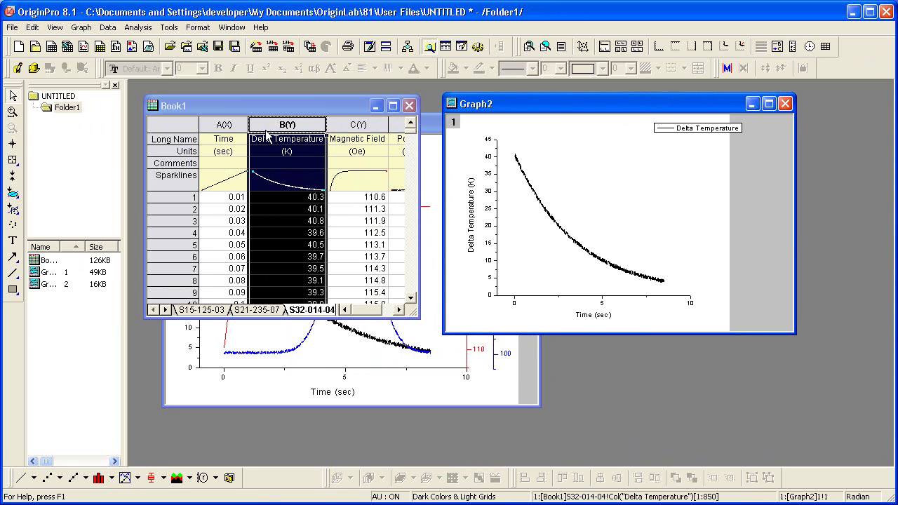
left_click(261, 103)
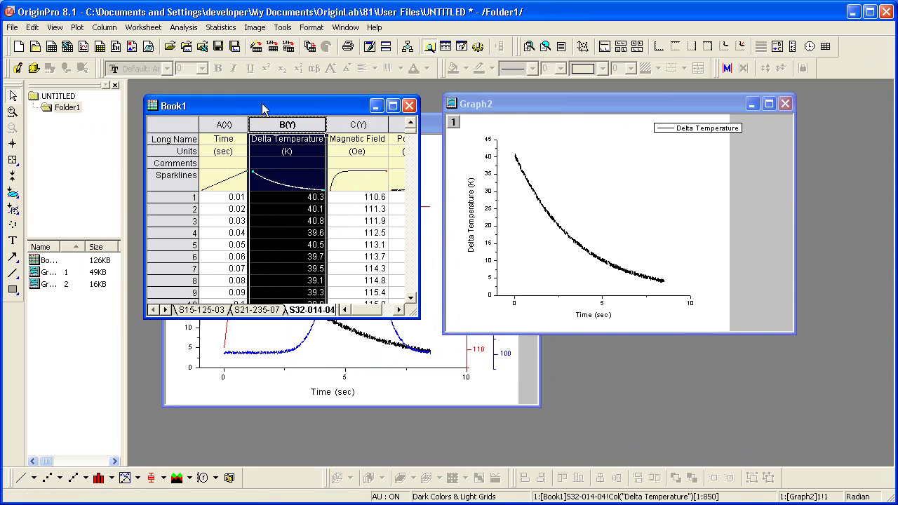
Drag S21-235-07's Delta Temperature column onto Graph2, rescaling axes now and in future.
left_click(255, 312)
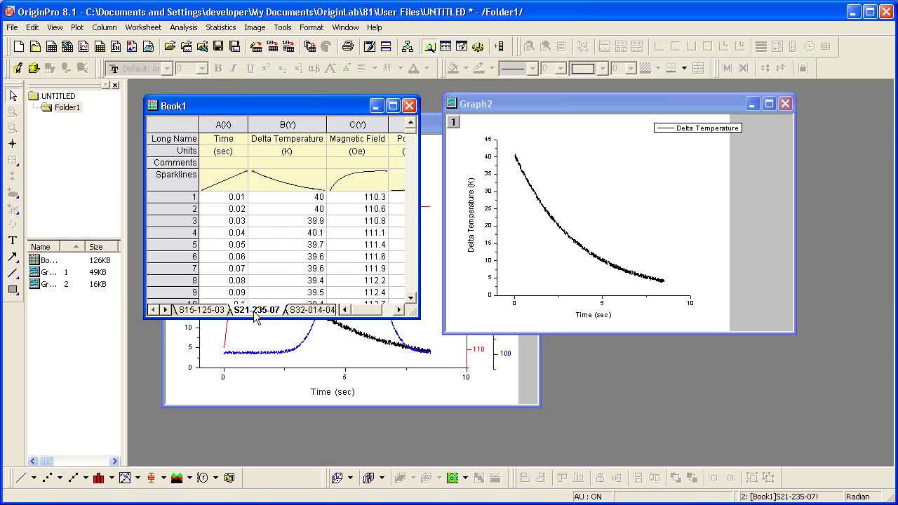
left_click(297, 124)
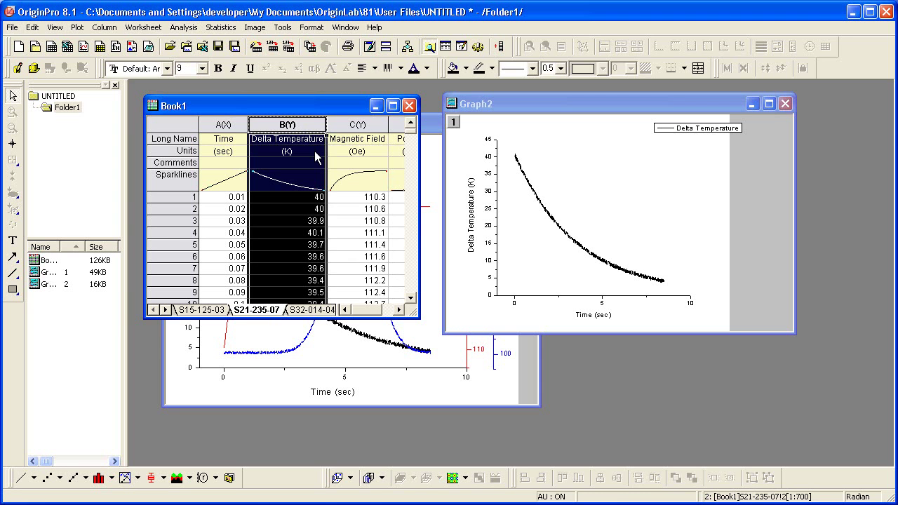
left_click_drag(327, 156, 529, 217)
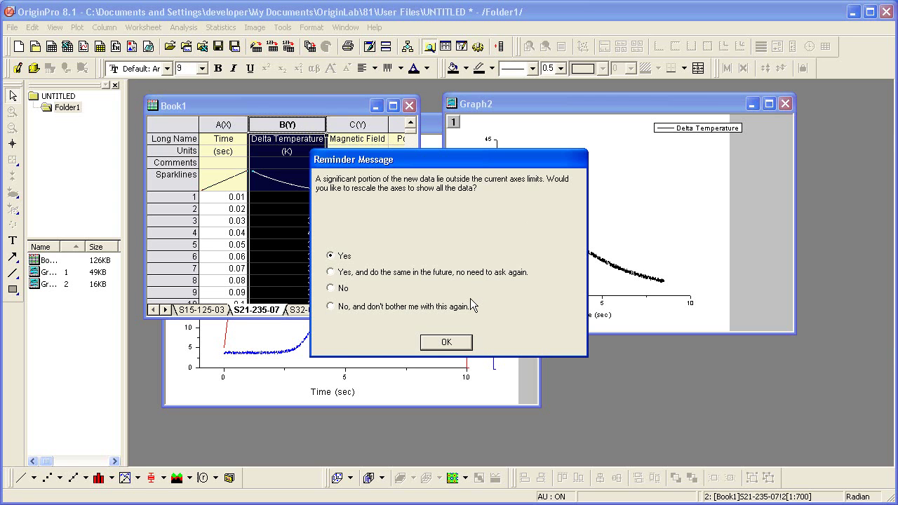
left_click(469, 273)
left_click(449, 344)
Drag S15-125-03's Delta Temperature column onto Graph2.
left_click(203, 311)
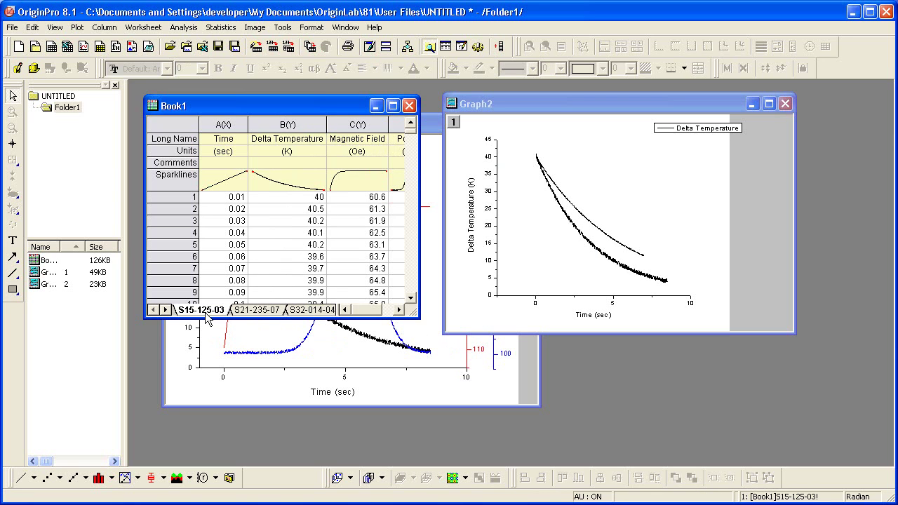
left_click(284, 127)
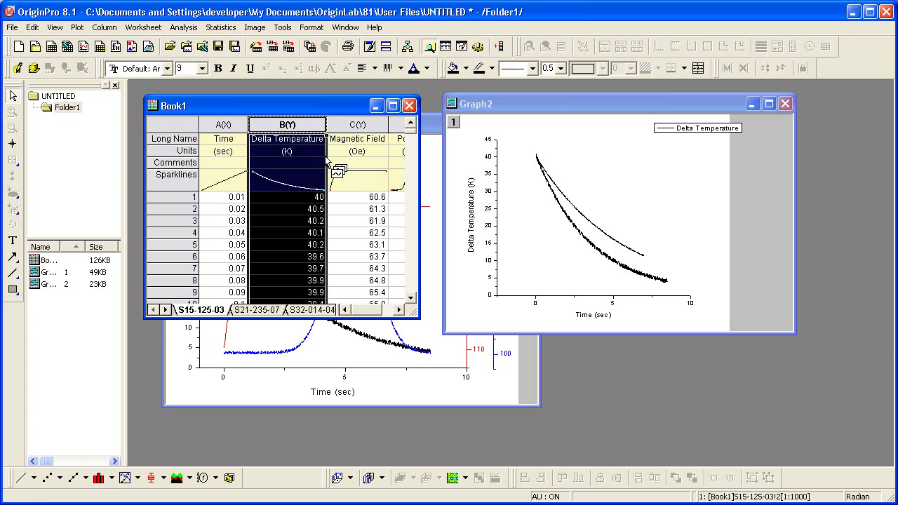
left_click_drag(327, 160, 527, 208)
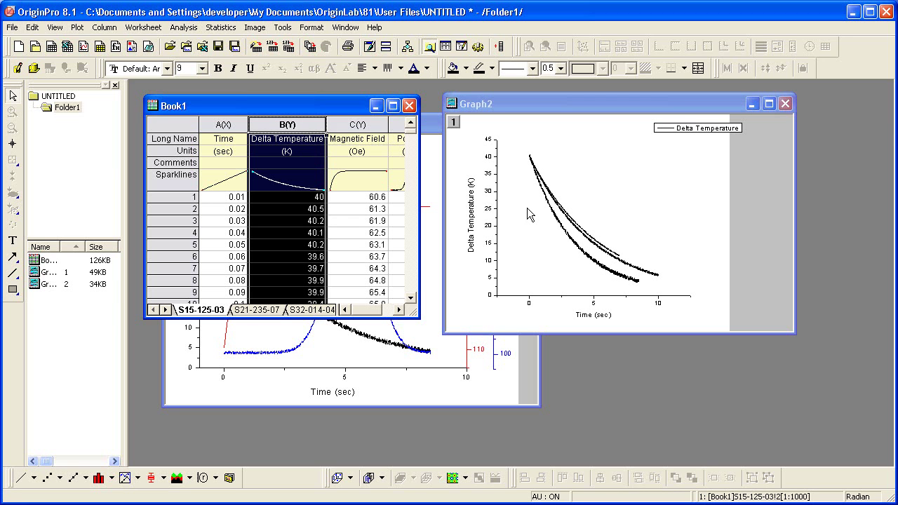
Group all three Delta Temperature plots in Graph2's Plot Setup so colours increment.
left_click(454, 126)
double_click(454, 126)
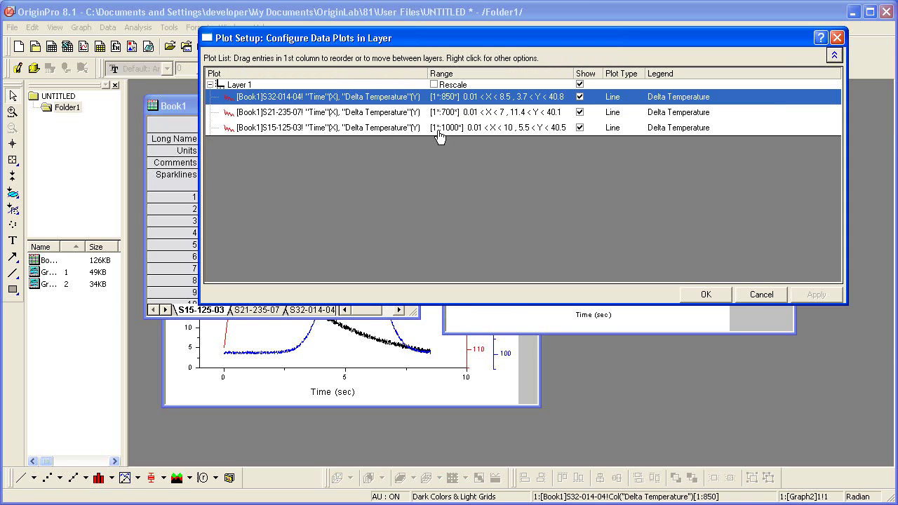
left_click(351, 128, "shift")
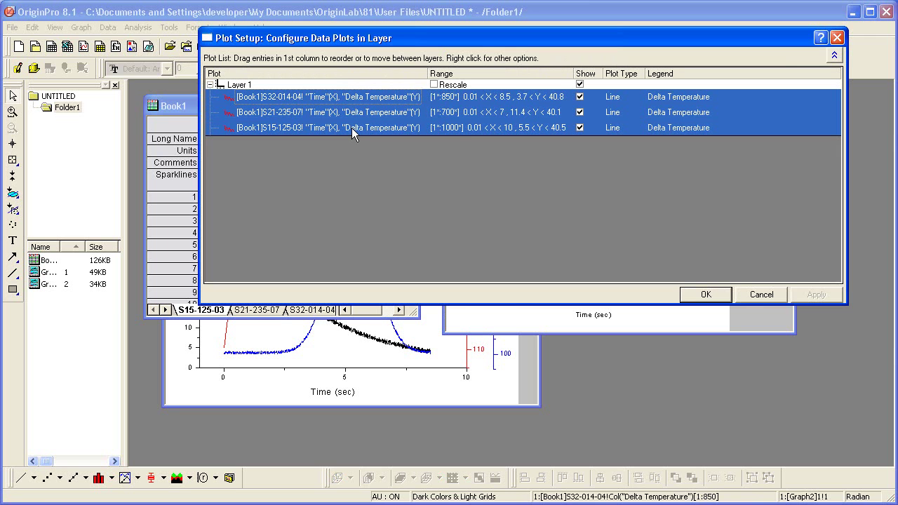
right_click(352, 115)
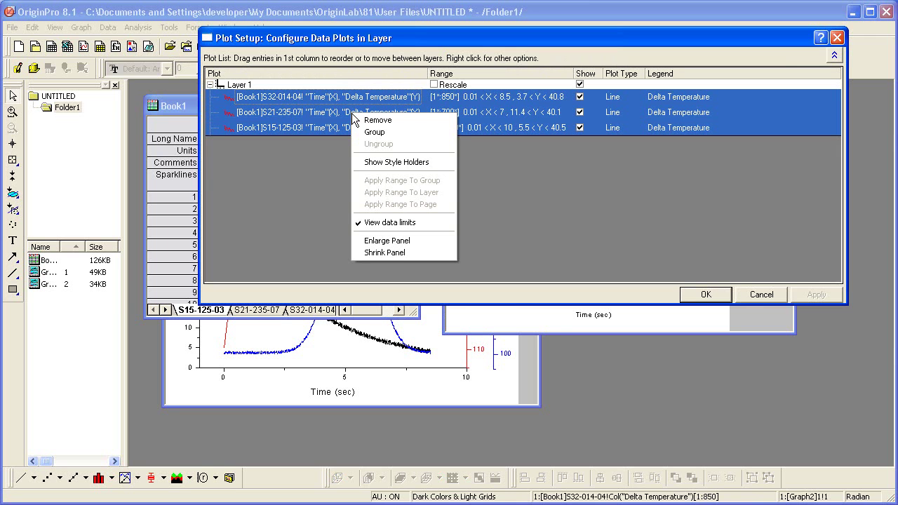
left_click(372, 132)
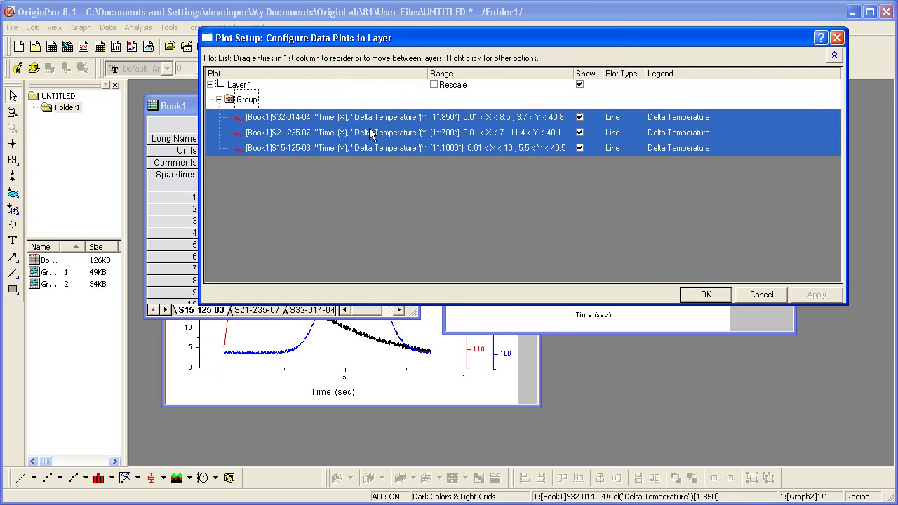
left_click(693, 296)
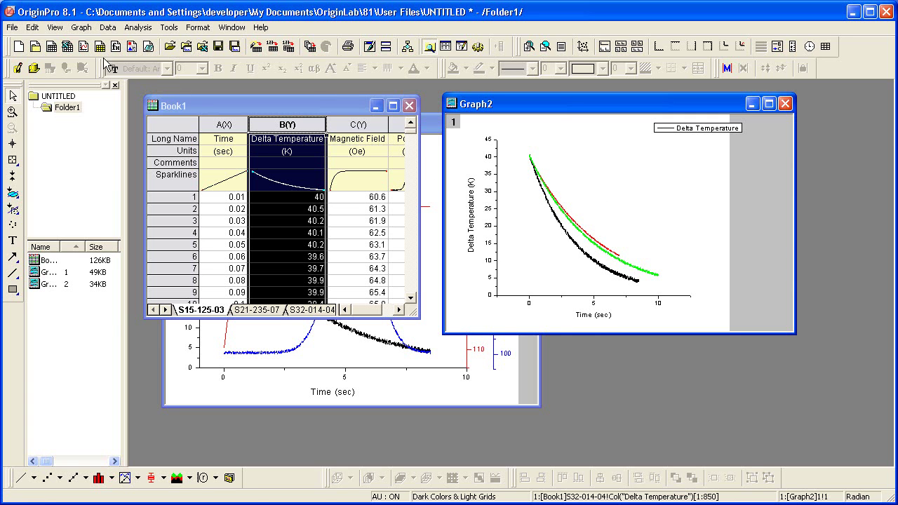
left_click(79, 28)
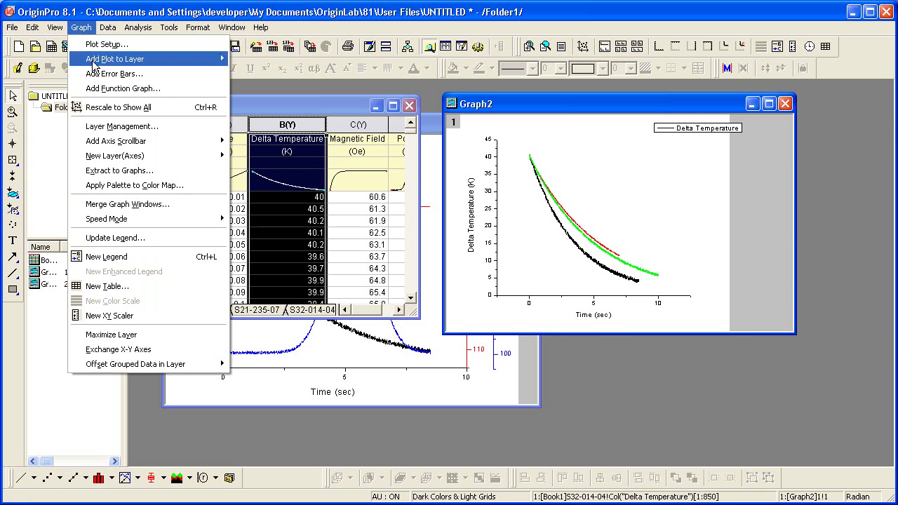
left_click(183, 240)
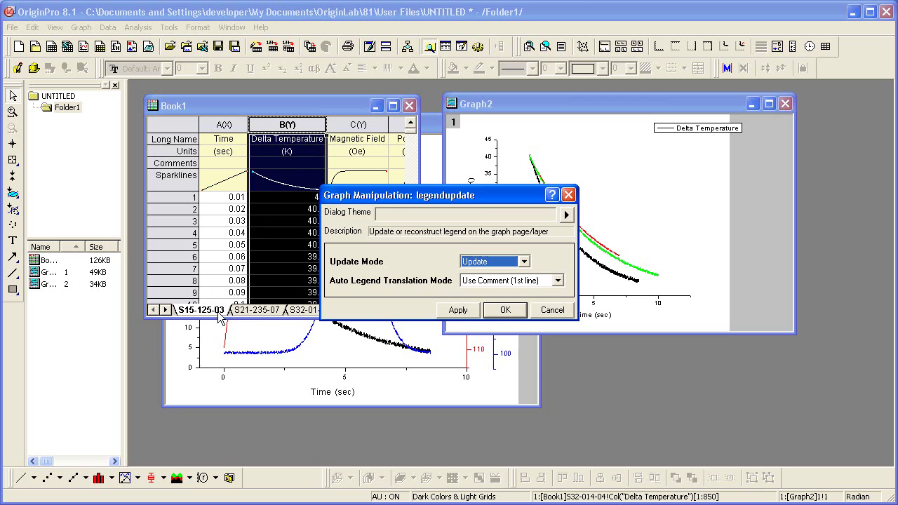
left_click(560, 282)
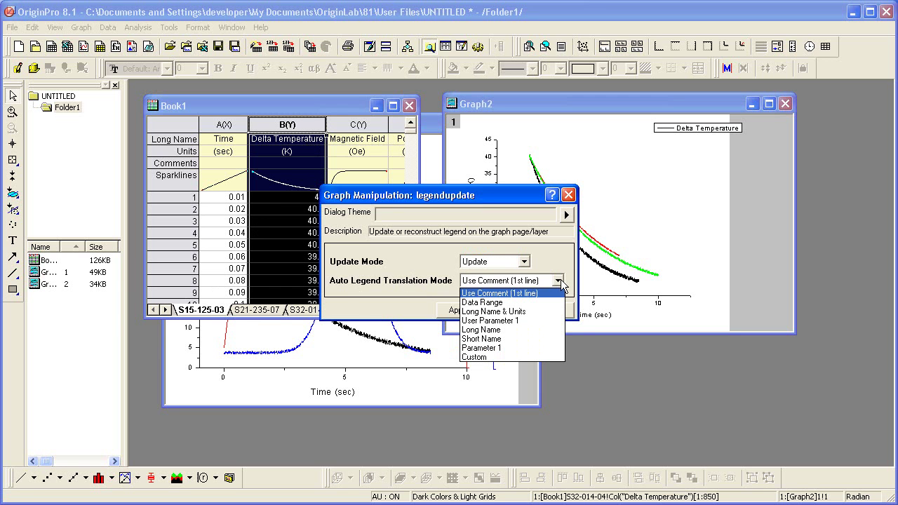
left_click(533, 360)
left_click(508, 296)
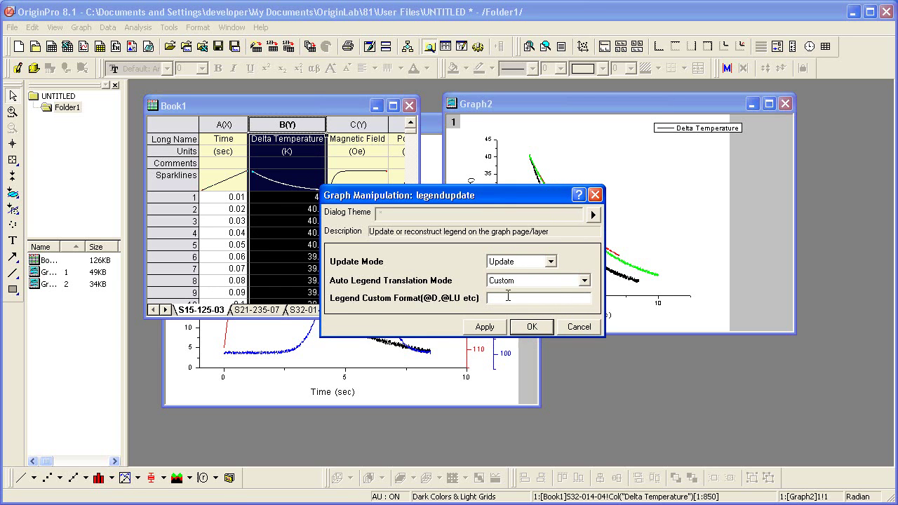
type("@WS")
left_click(531, 327)
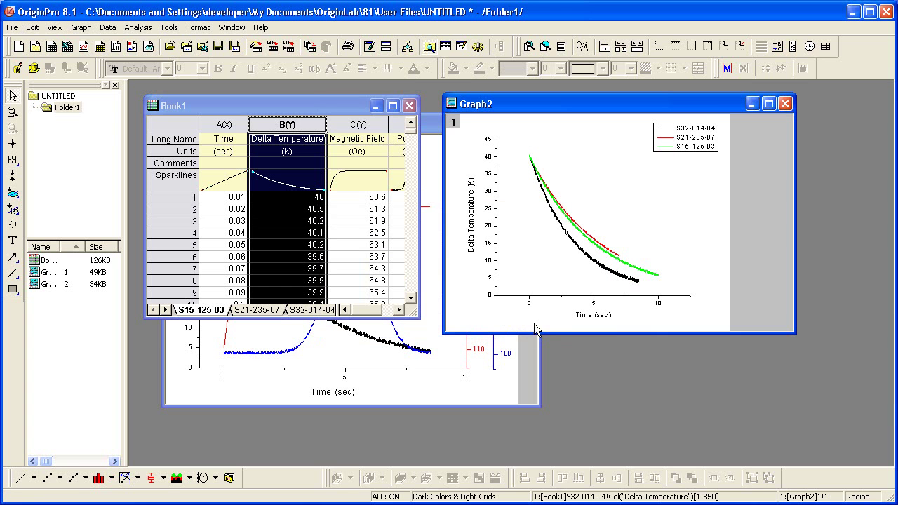